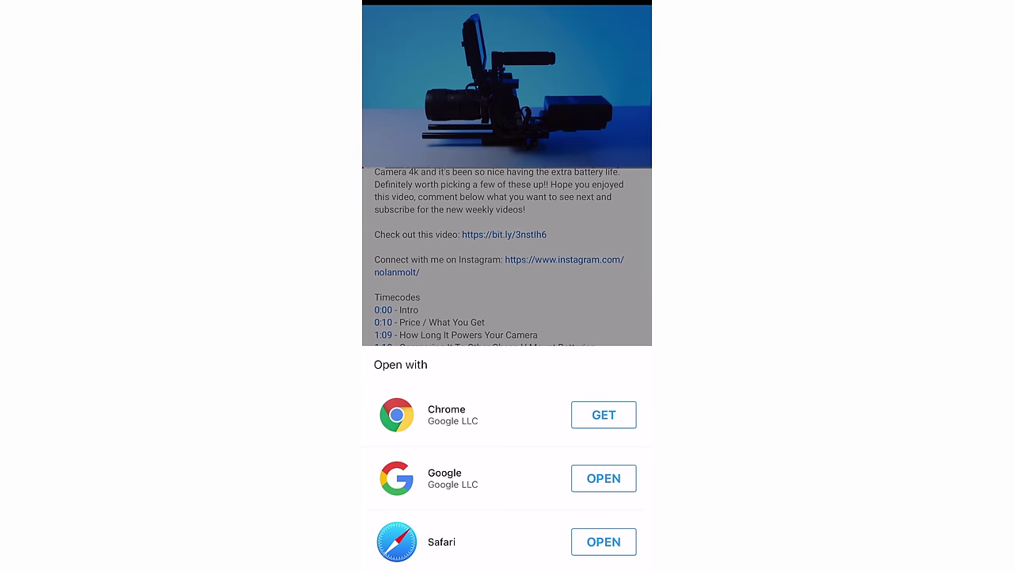
pyautogui.click(603, 541)
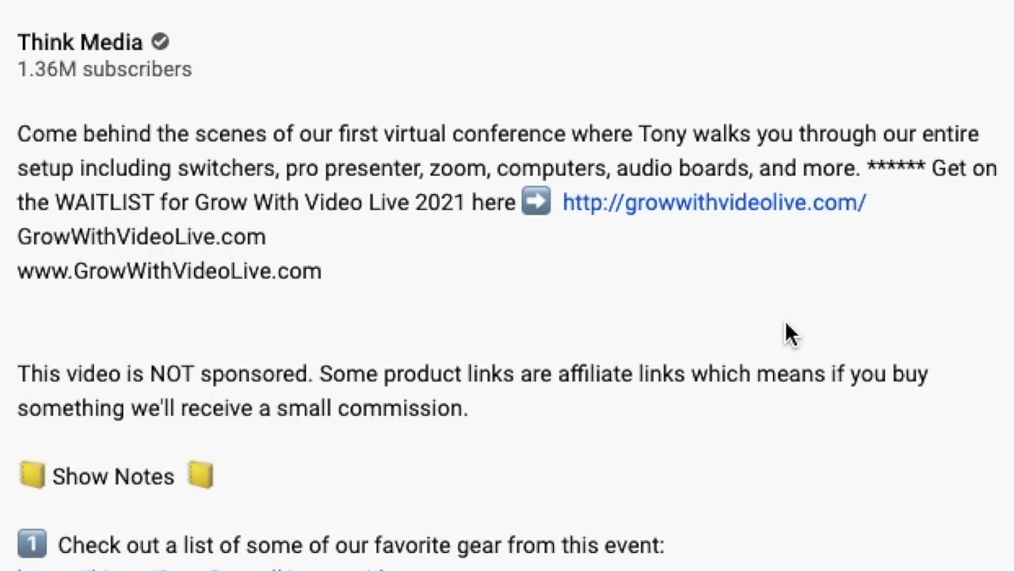
pyautogui.click(148, 235)
pyautogui.click(736, 211)
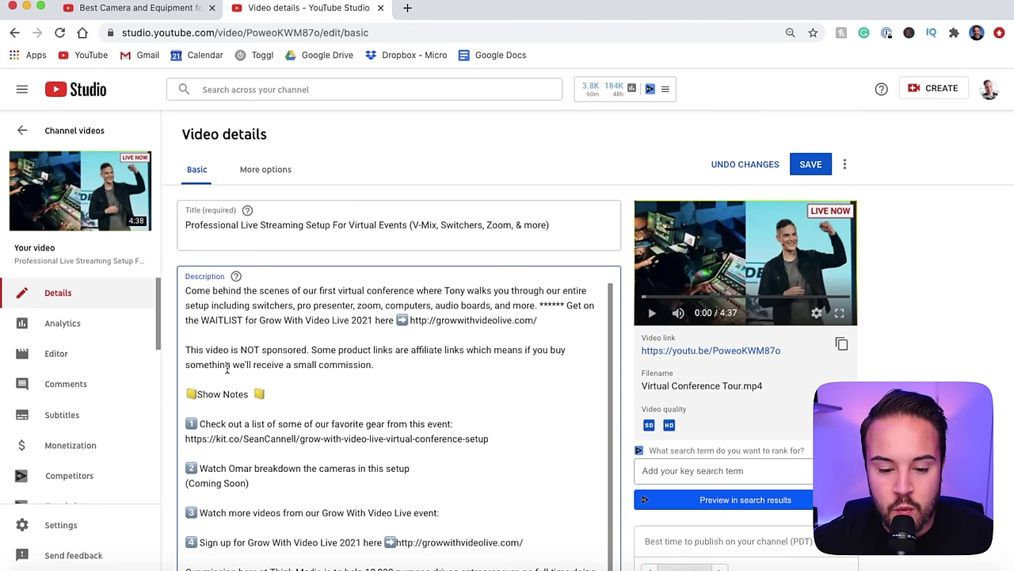
# - Add a new line reading "Watch this:" below the waitlist link in the live streaming video's description
pyautogui.press('Return')
pyautogui.press('Return')
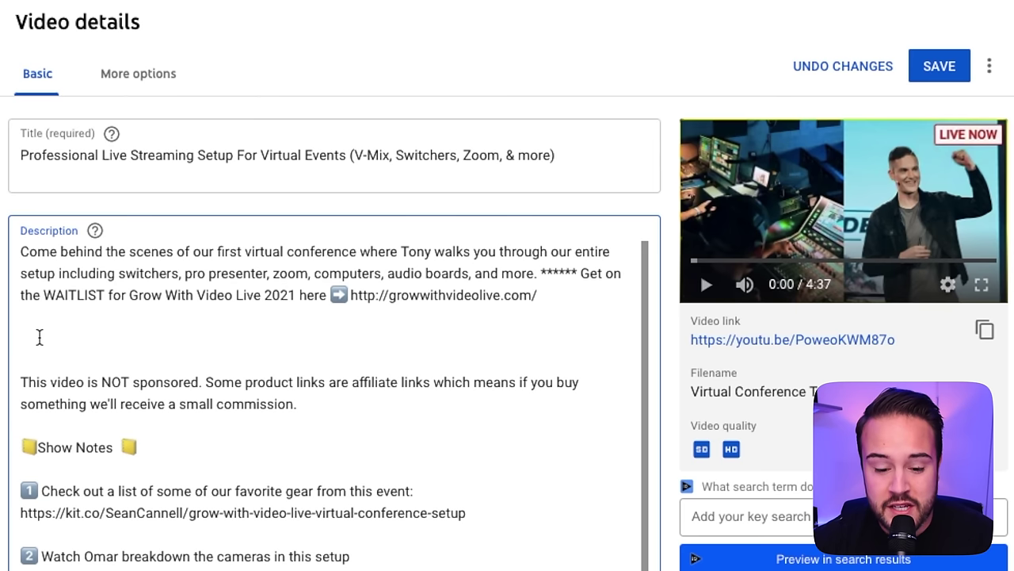
pyautogui.write('Watch this:')
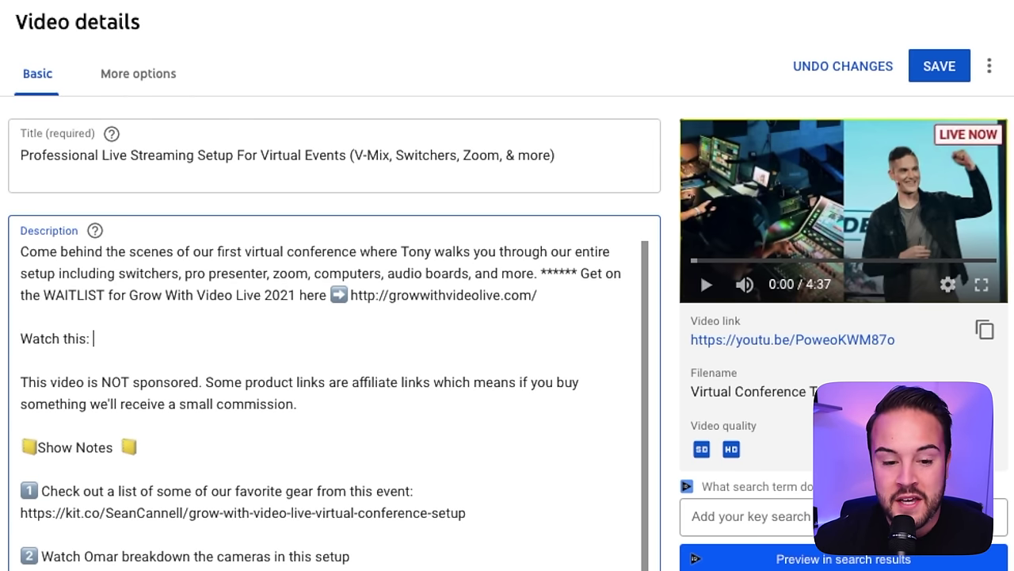
# - Copy the full address of the "Best Camera and Equipment for YouTube Beginners" video and paste it after "Watch this:"
pyautogui.click(138, 9)
pyautogui.click(176, 32)
pyautogui.press('super+c')
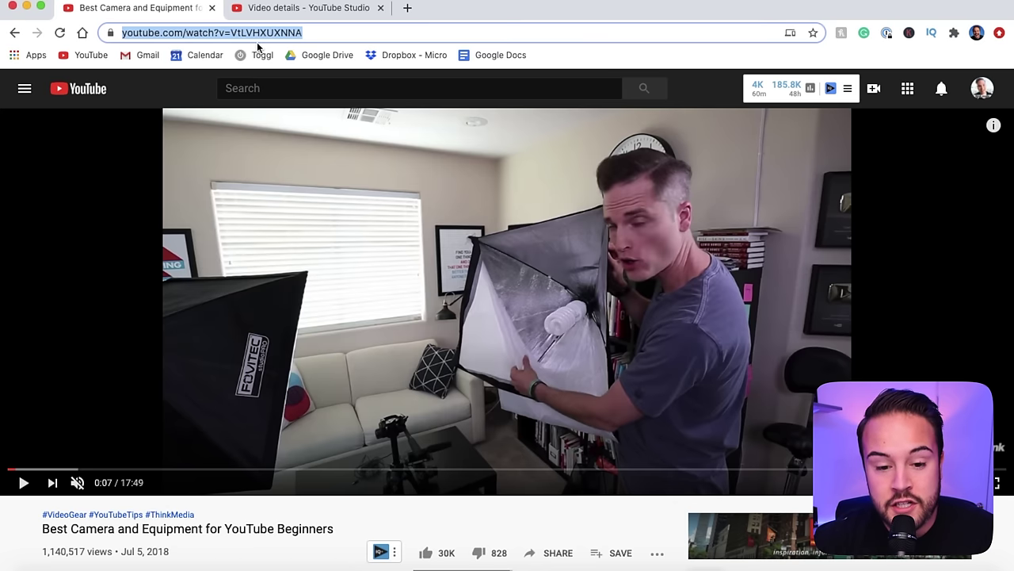
pyautogui.rightClick(259, 34)
pyautogui.click(287, 143)
pyautogui.click(303, 11)
pyautogui.click(255, 350)
pyautogui.press('super+v')
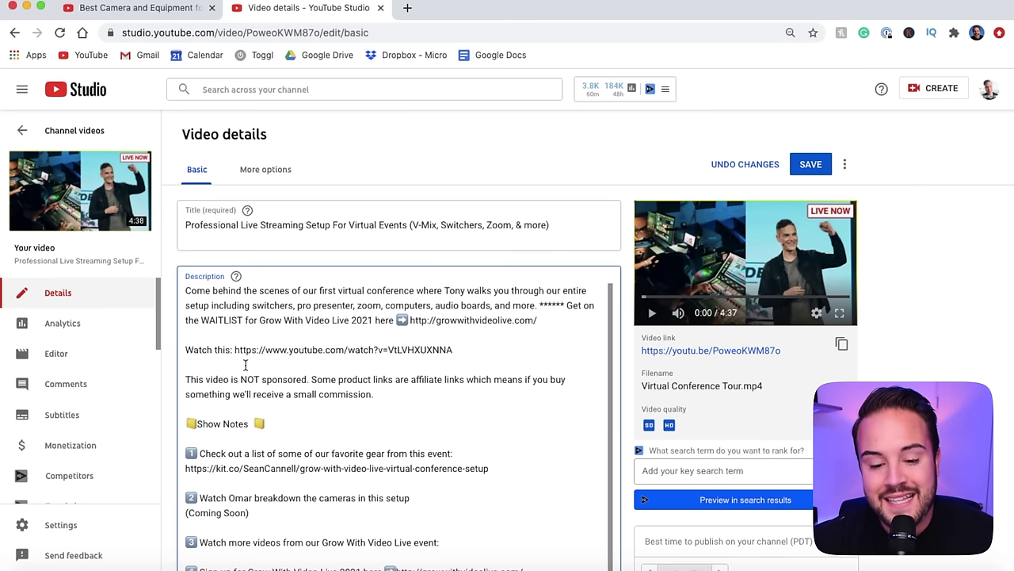
pyautogui.hotkey('ctrl', 'shift', 'Tab')
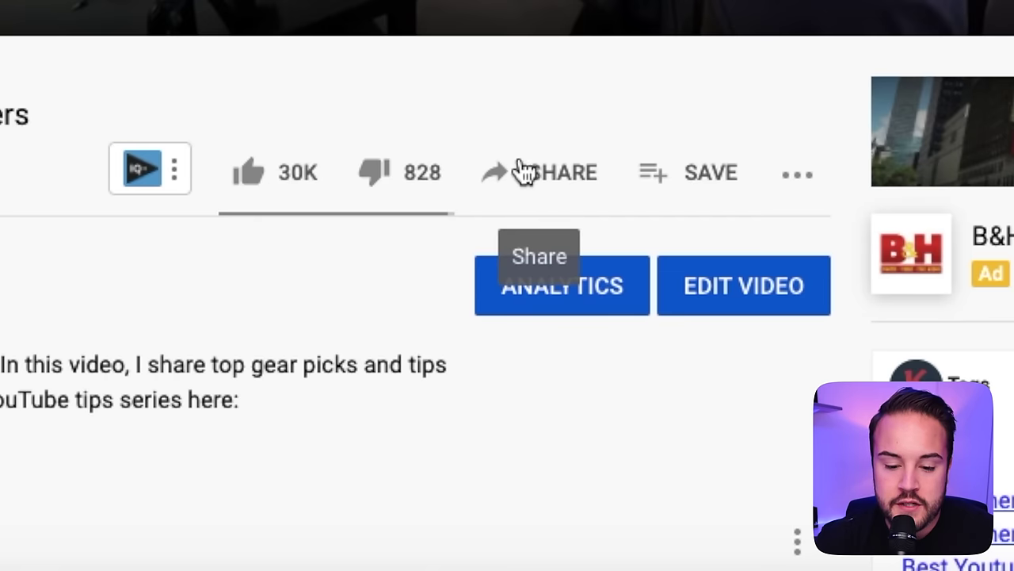
pyautogui.click(529, 180)
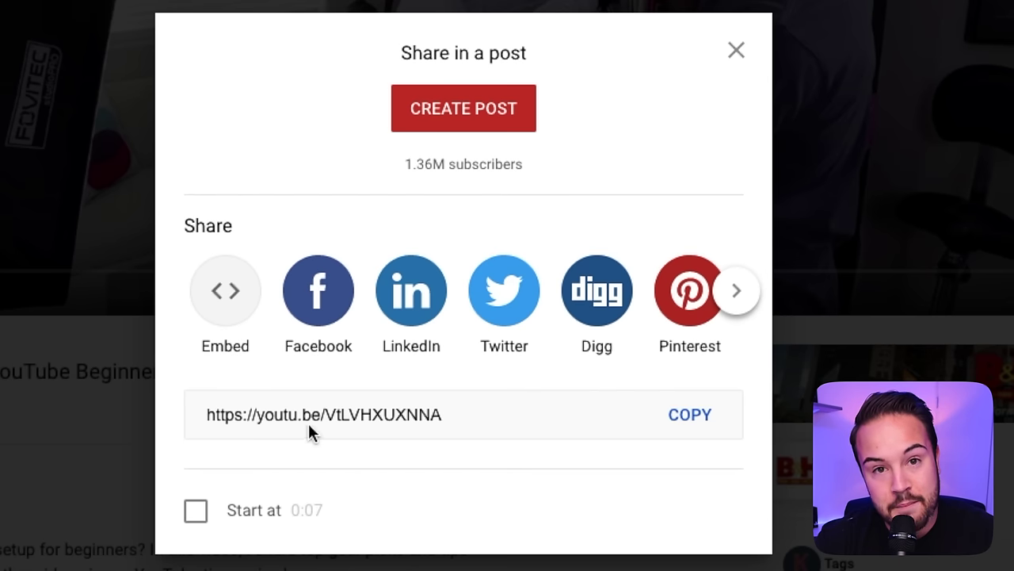
pyautogui.click(417, 418)
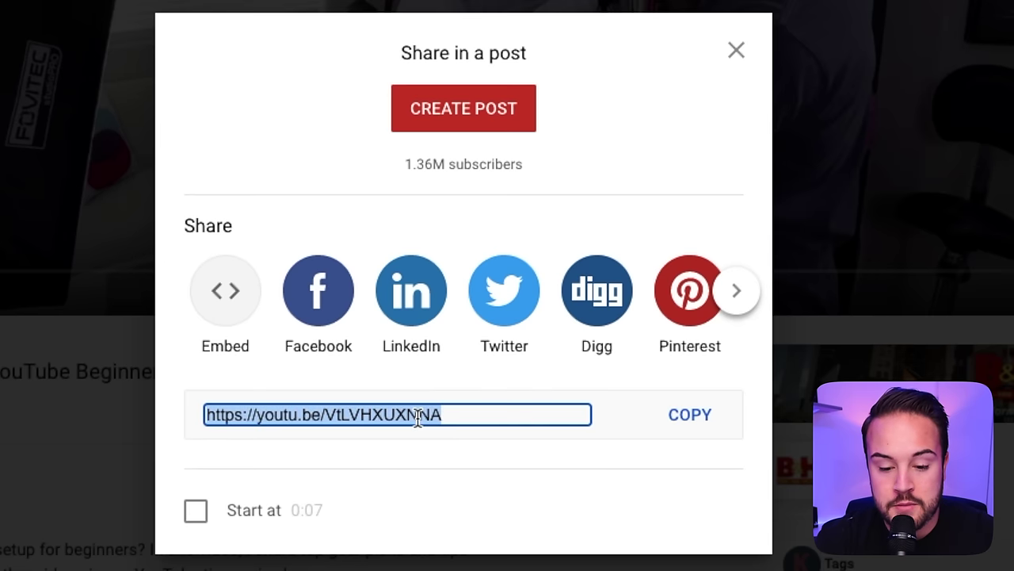
pyautogui.click(701, 422)
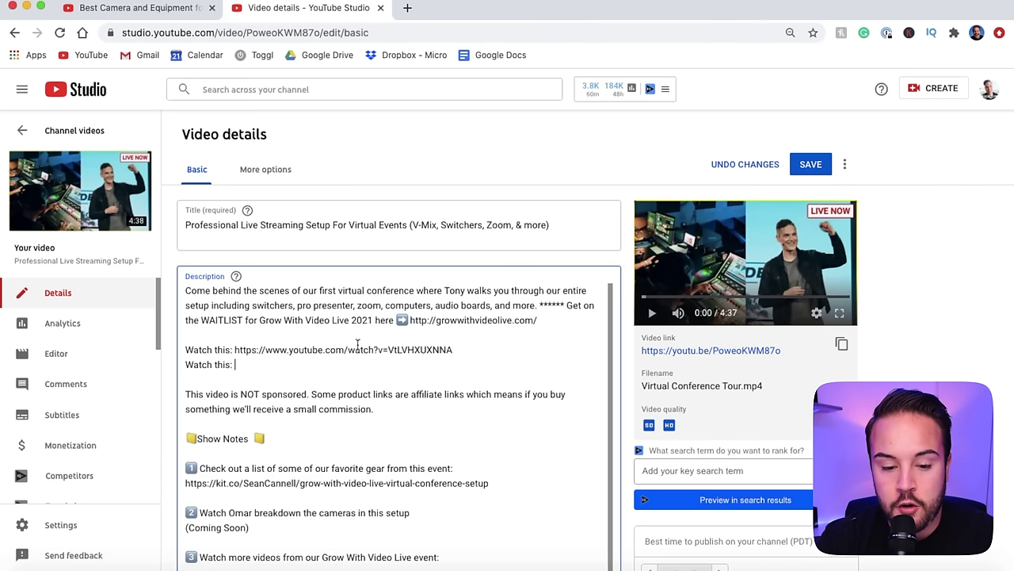
pyautogui.press('super+v')
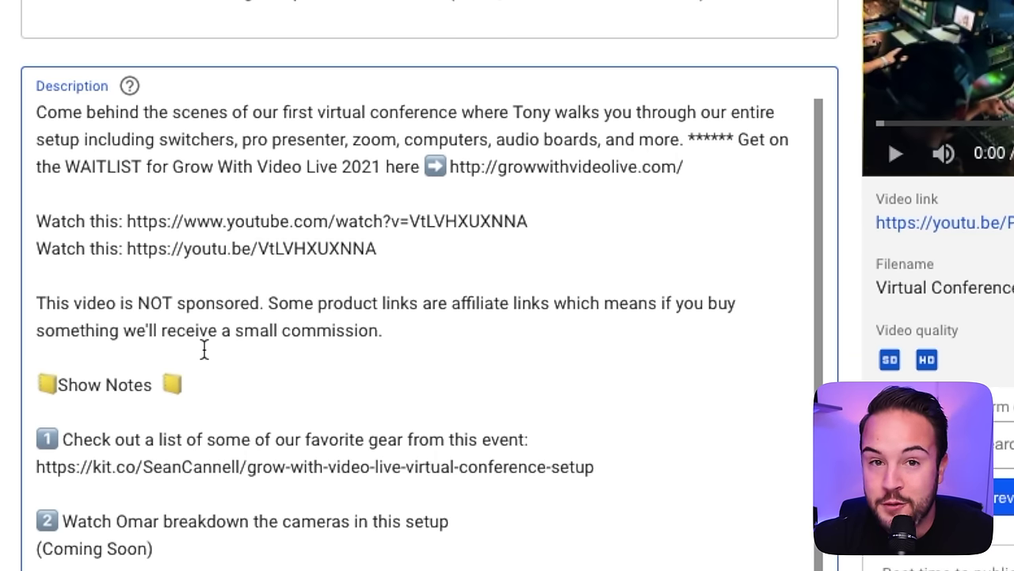
pyautogui.click(184, 248)
pyautogui.moveTo(184, 249); pyautogui.dragTo(127, 247)
pyautogui.press('BackSpace')
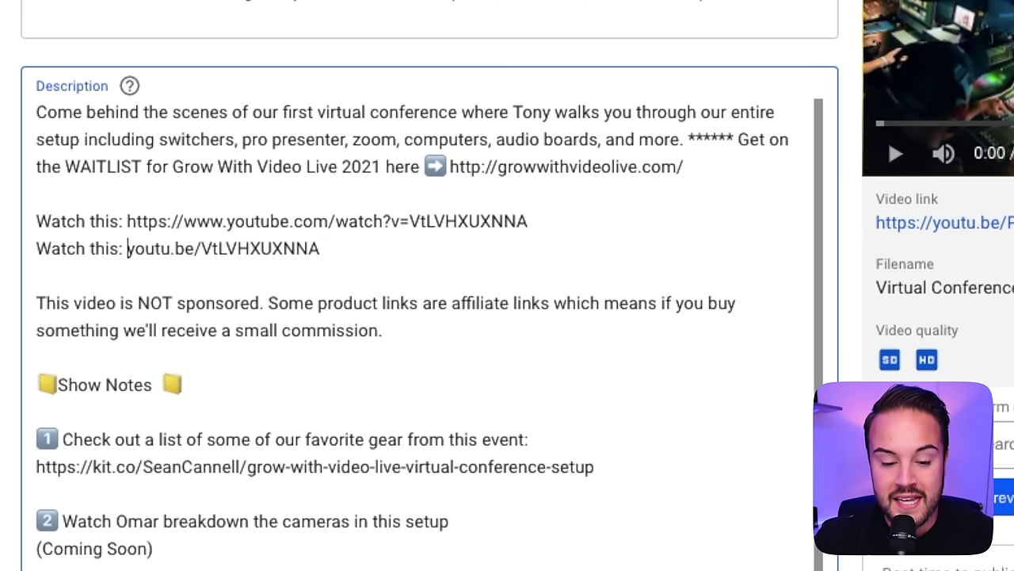
pyautogui.write('www.')
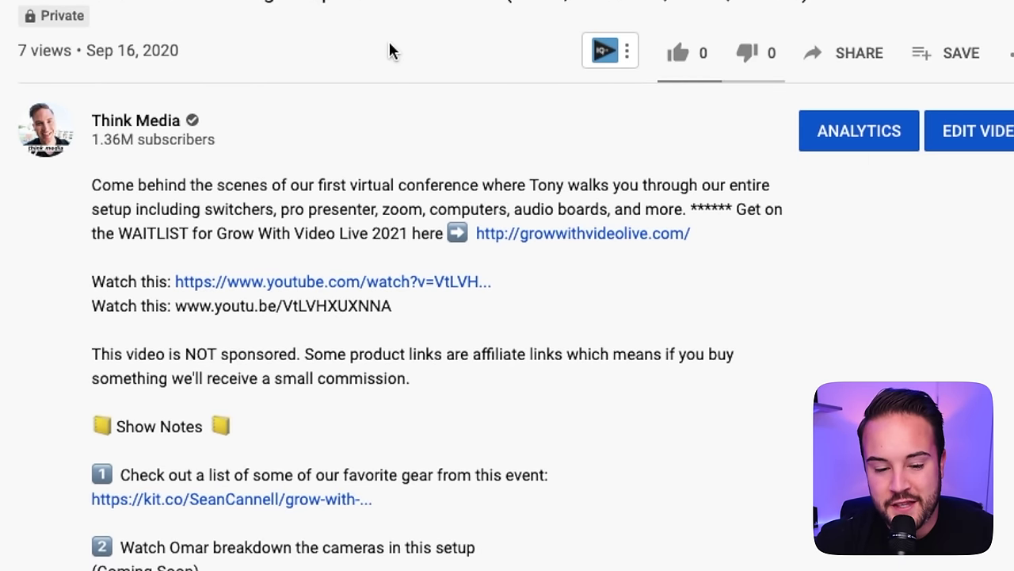
# - Examine on the video's watch page whether the two "Watch this" links in the description are clickable
pyautogui.scroll(-1, 388, 51)
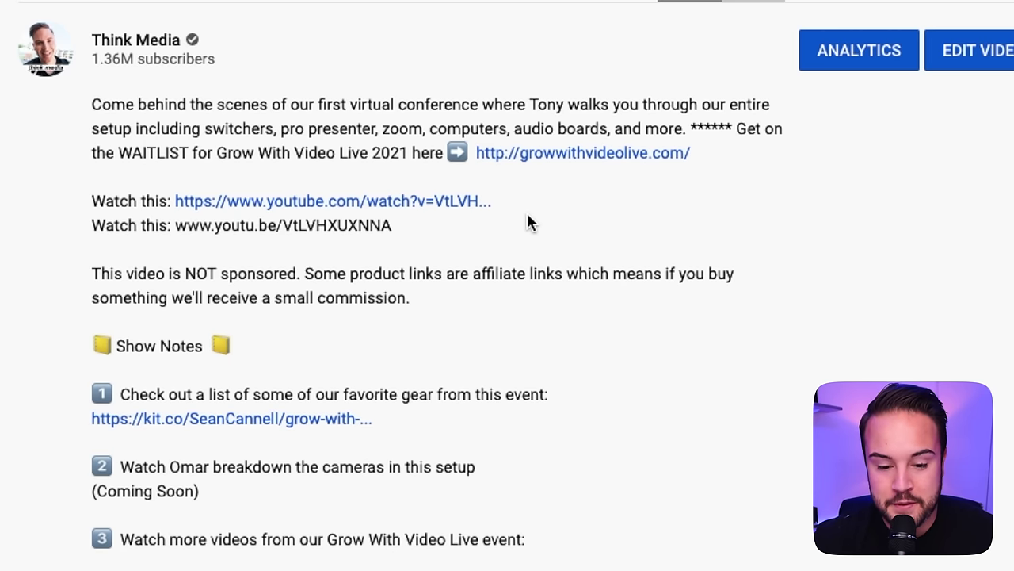
pyautogui.doubleClick(350, 225)
pyautogui.click(405, 225)
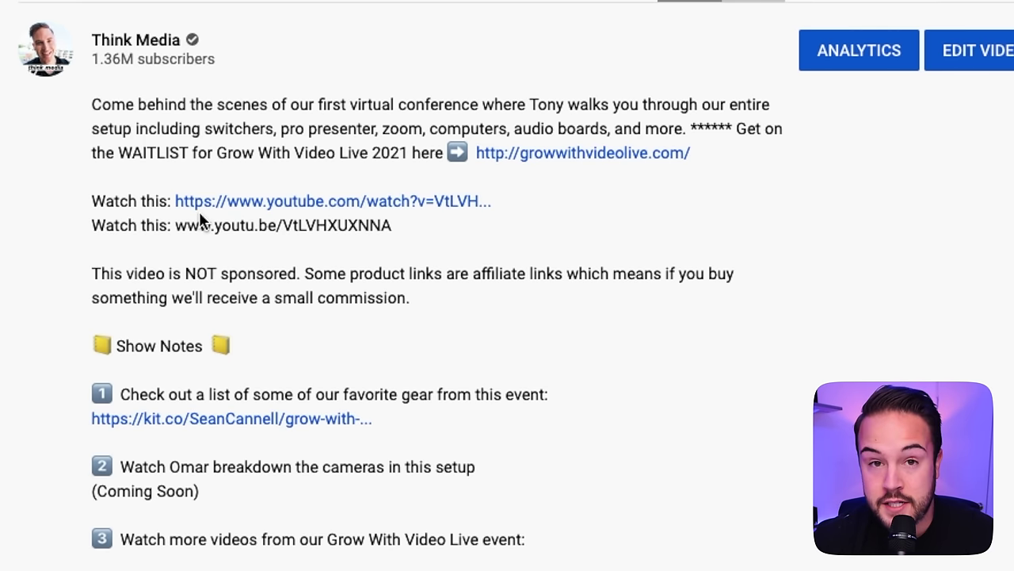
pyautogui.moveTo(211, 226); pyautogui.dragTo(179, 239)
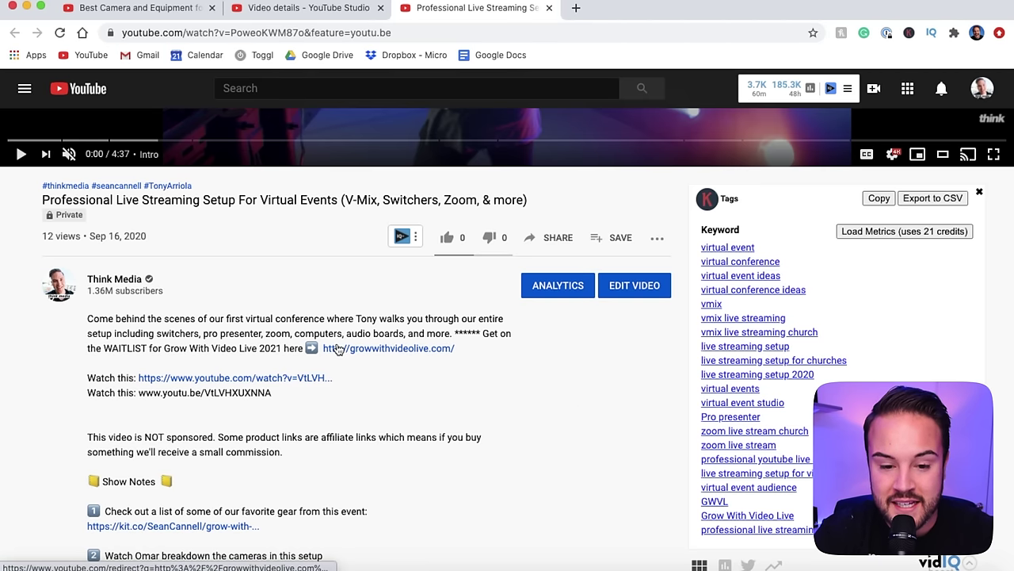
# - Compare the full video address in the editable description with its displayed version, and open that link from the watch page
pyautogui.click(307, 12)
pyautogui.click(440, 380)
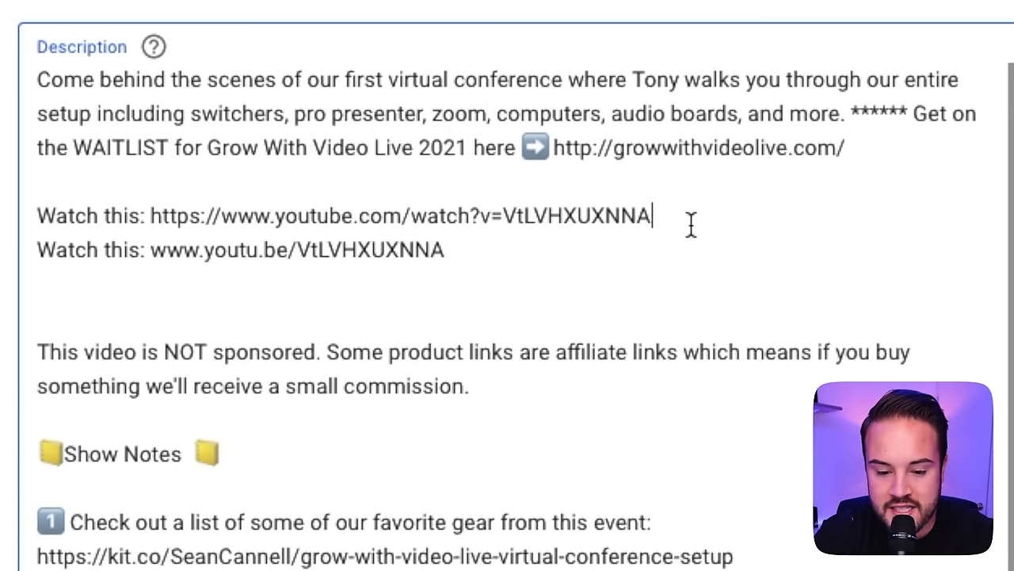
pyautogui.moveTo(691, 224); pyautogui.dragTo(519, 226)
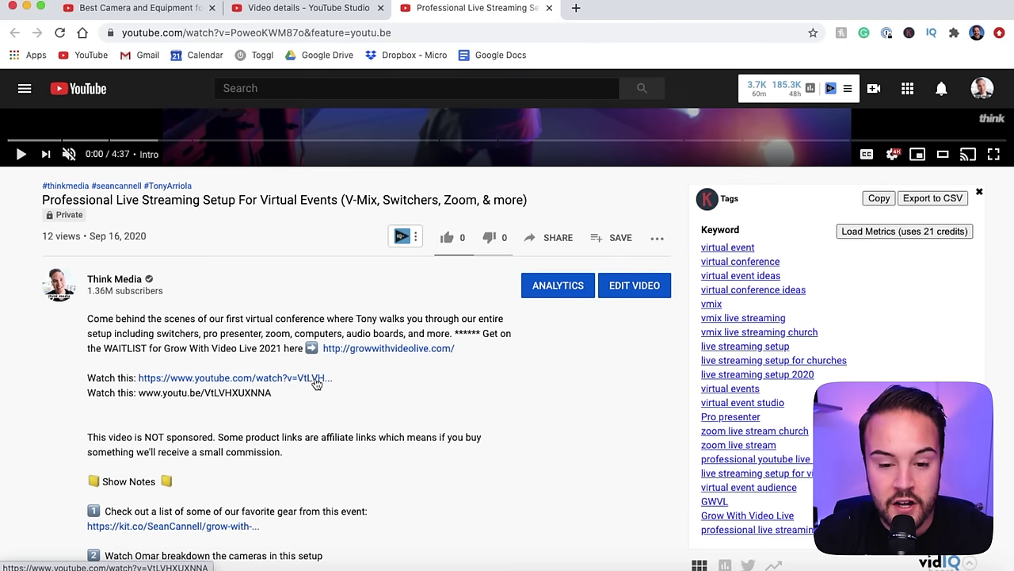
pyautogui.click(317, 384)
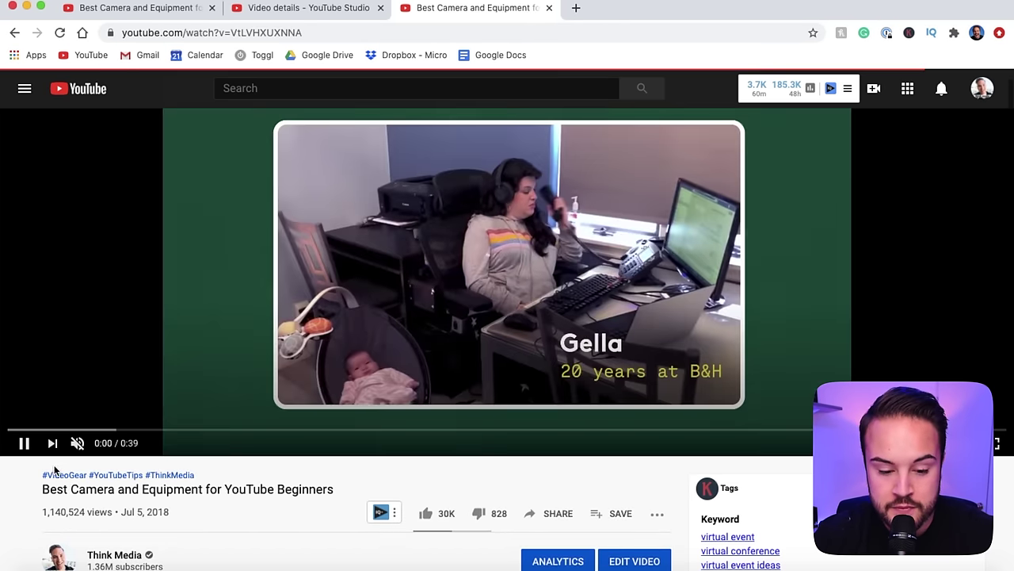
pyautogui.scroll(-3, 320, 450)
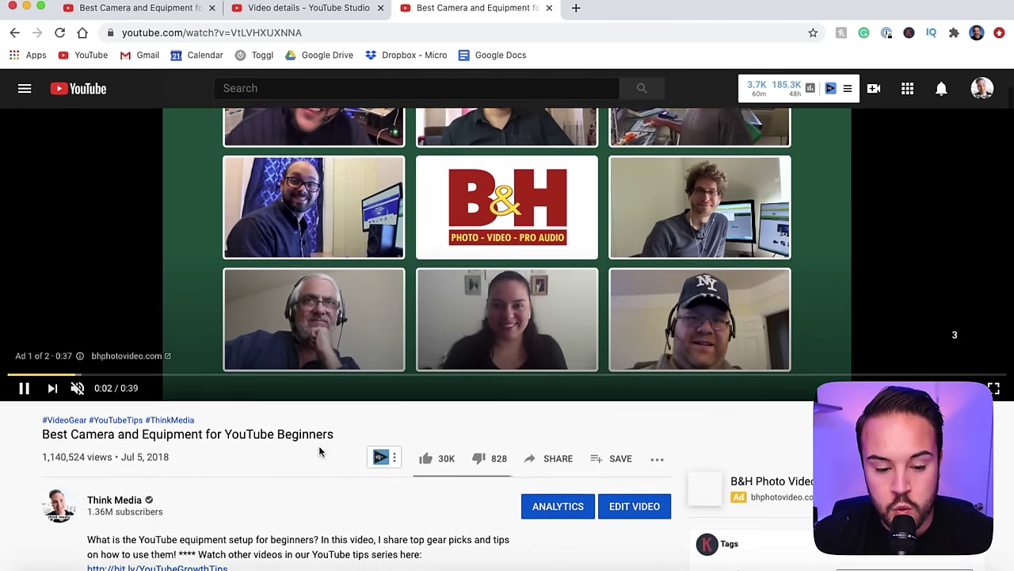
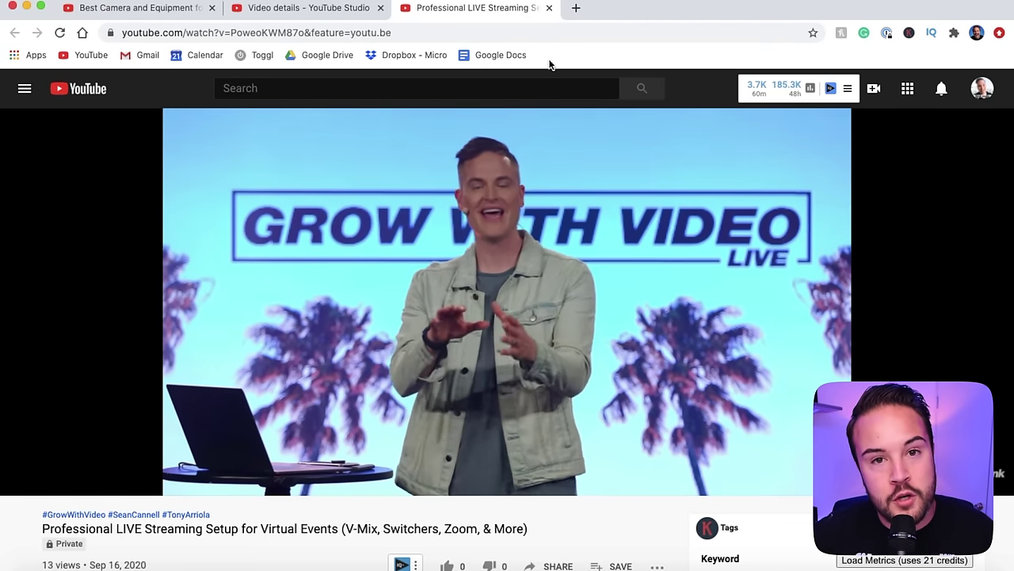
pyautogui.scroll(-4, 339, 420)
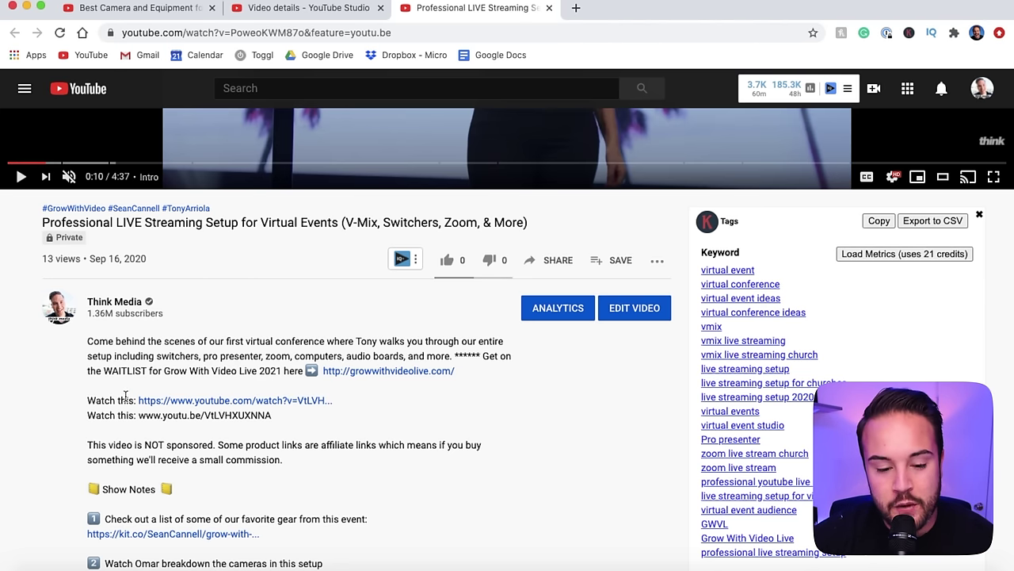
pyautogui.moveTo(88, 400); pyautogui.dragTo(336, 403)
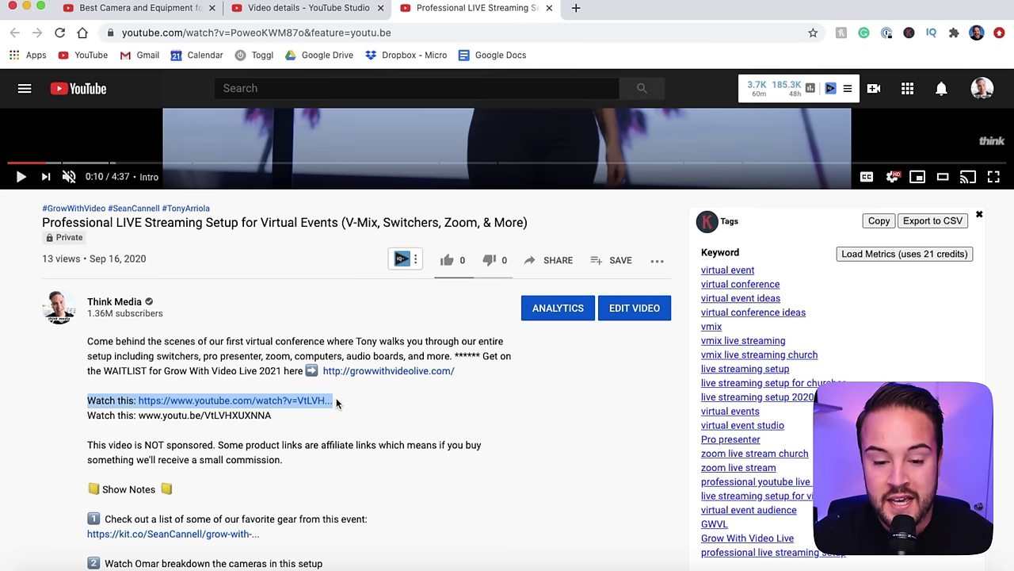
pyautogui.click(301, 10)
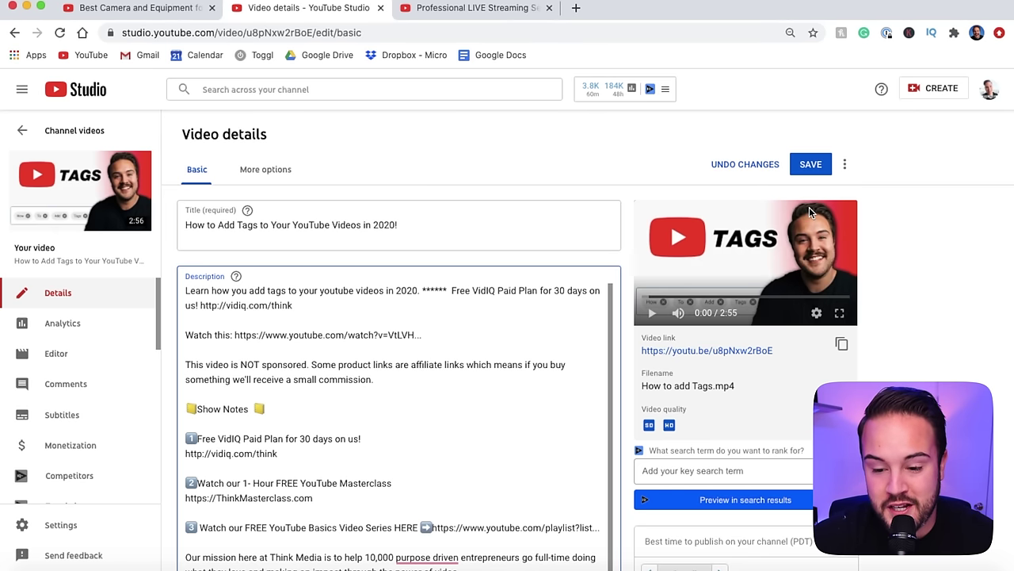
pyautogui.click(810, 164)
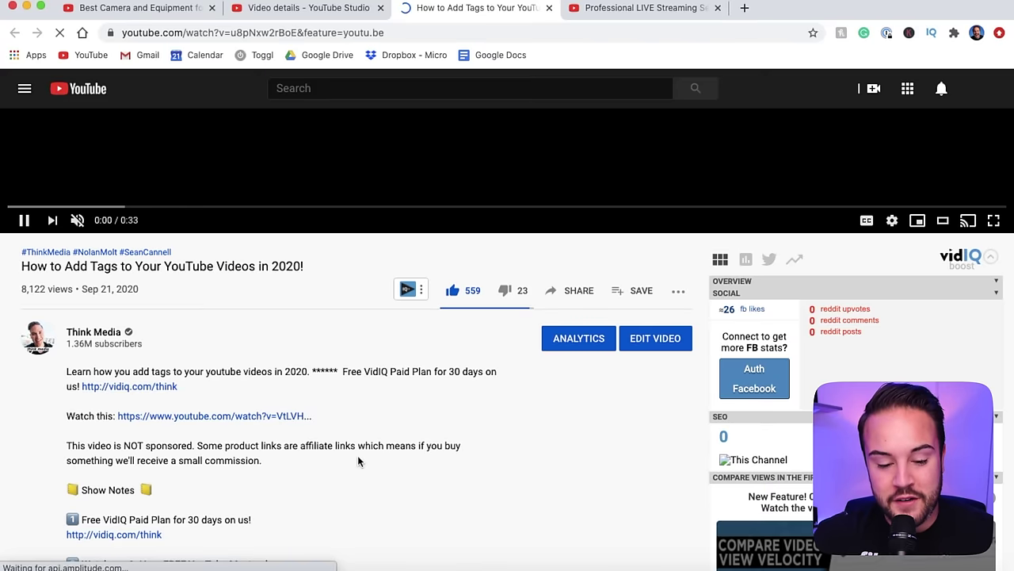
pyautogui.scroll(-2, 357, 461)
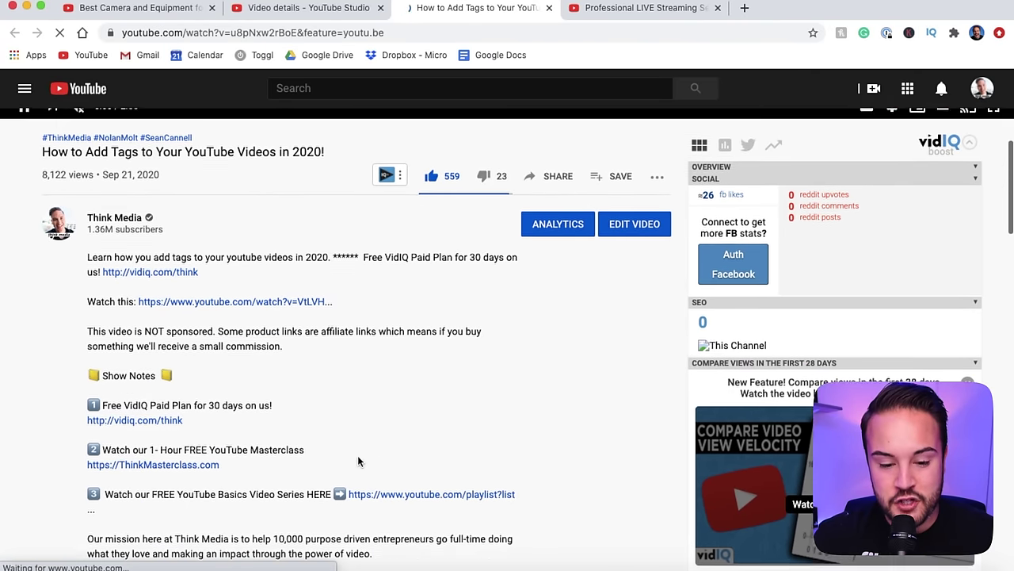
pyautogui.click(252, 284)
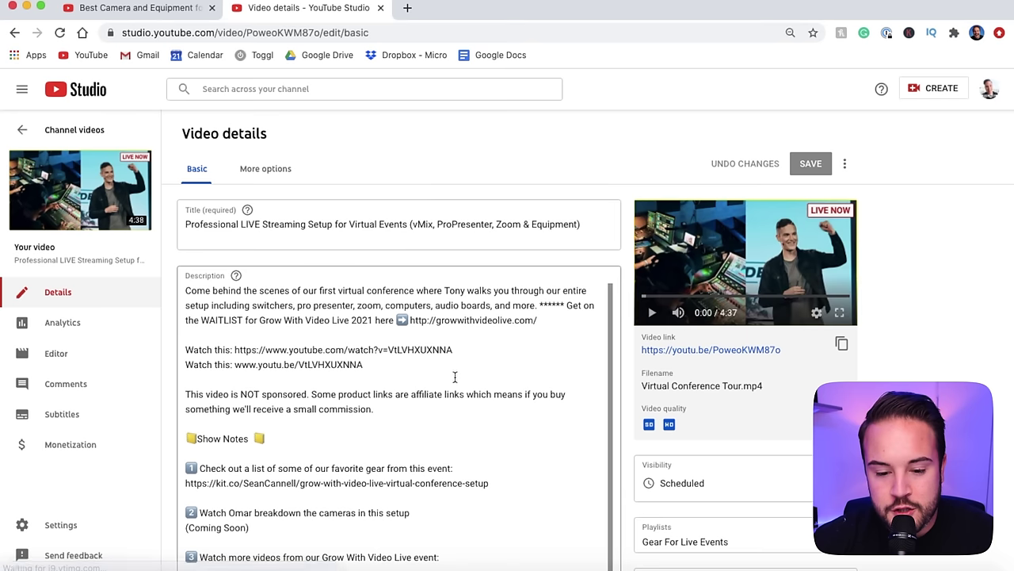
# - Delete both "Watch this" lines and the leftover blank lines from the live streaming video's description
pyautogui.moveTo(466, 356); pyautogui.dragTo(236, 345)
pyautogui.moveTo(392, 366); pyautogui.dragTo(186, 344)
pyautogui.press('BackSpace')
pyautogui.press('BackSpace')
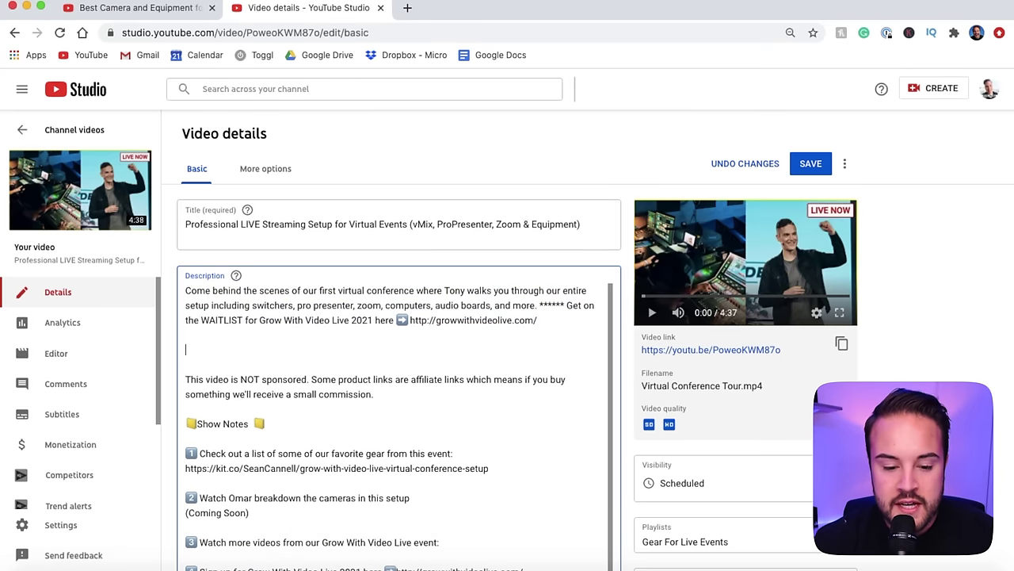
pyautogui.press('BackSpace')
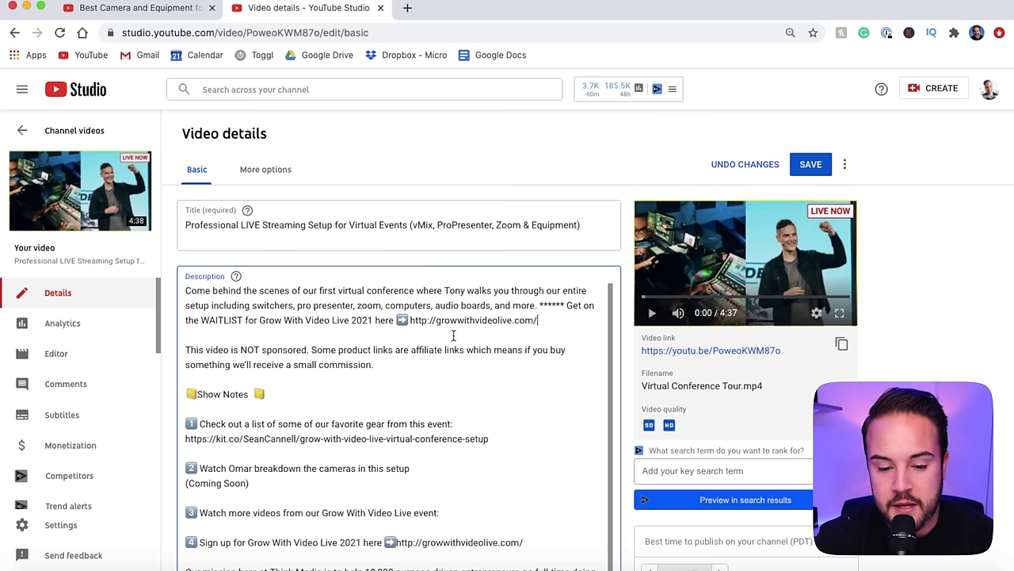
# - Add the line "GrowWithVideoLive.com" directly below the waitlist link in the description
pyautogui.press('Return')
pyautogui.write('GrowW')
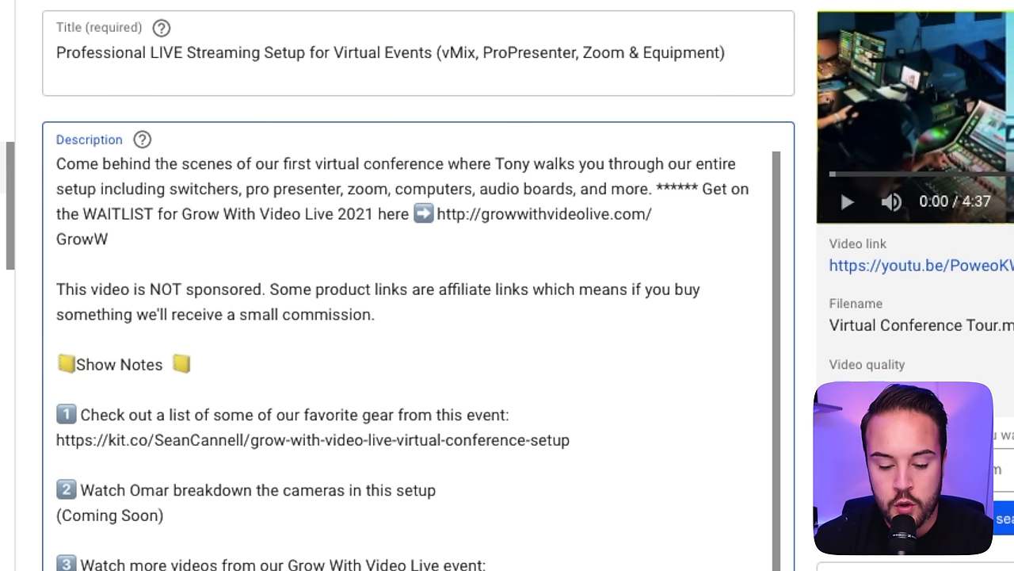
pyautogui.write('ithVideoLive.com')
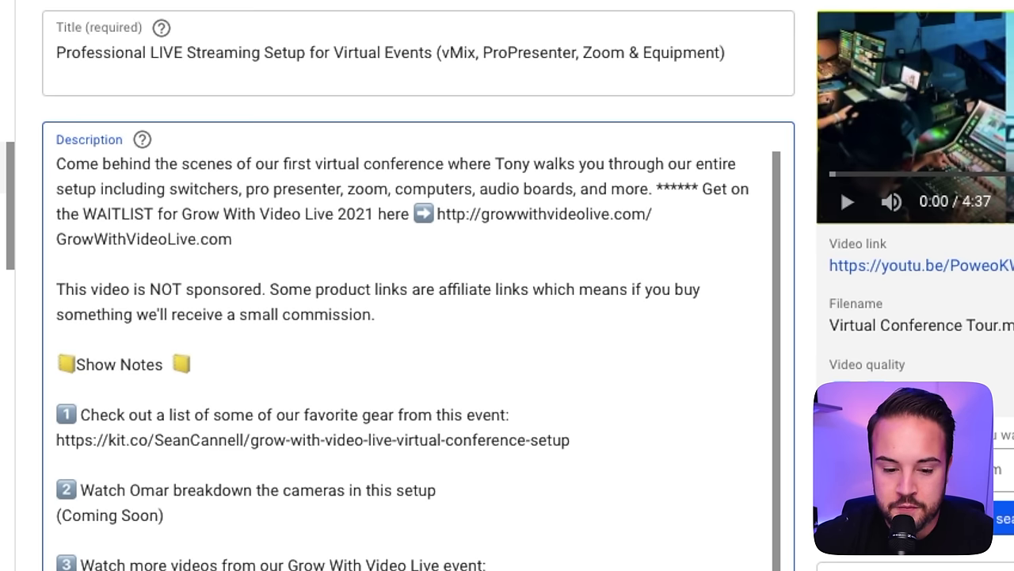
pyautogui.press('Return')
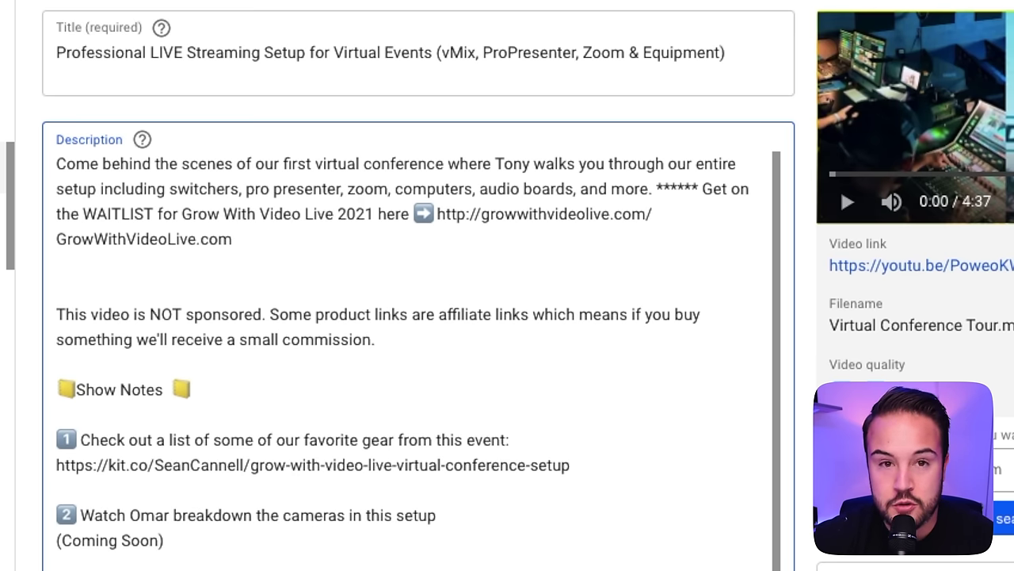
pyautogui.write('www.')
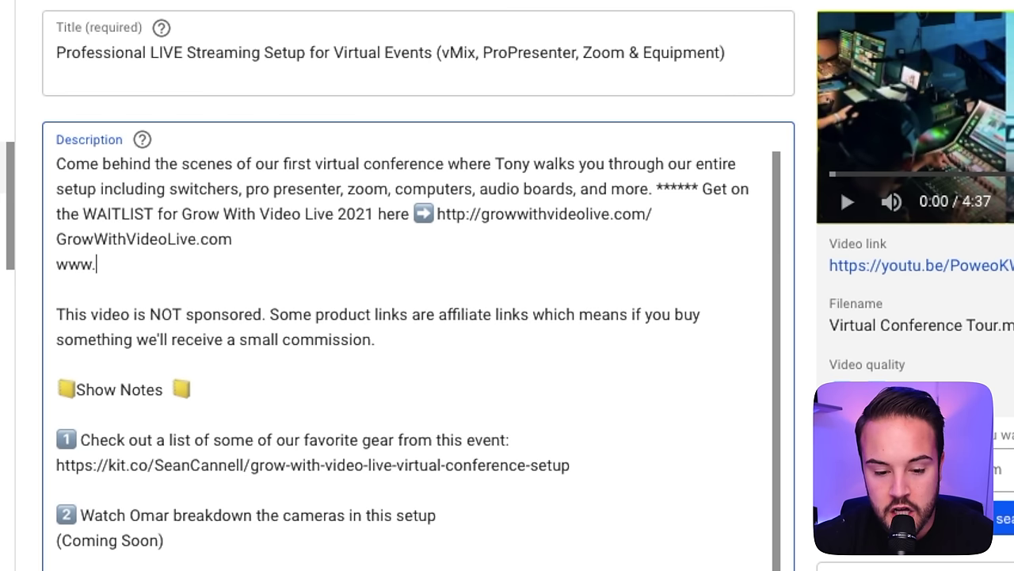
pyautogui.write('growwith')
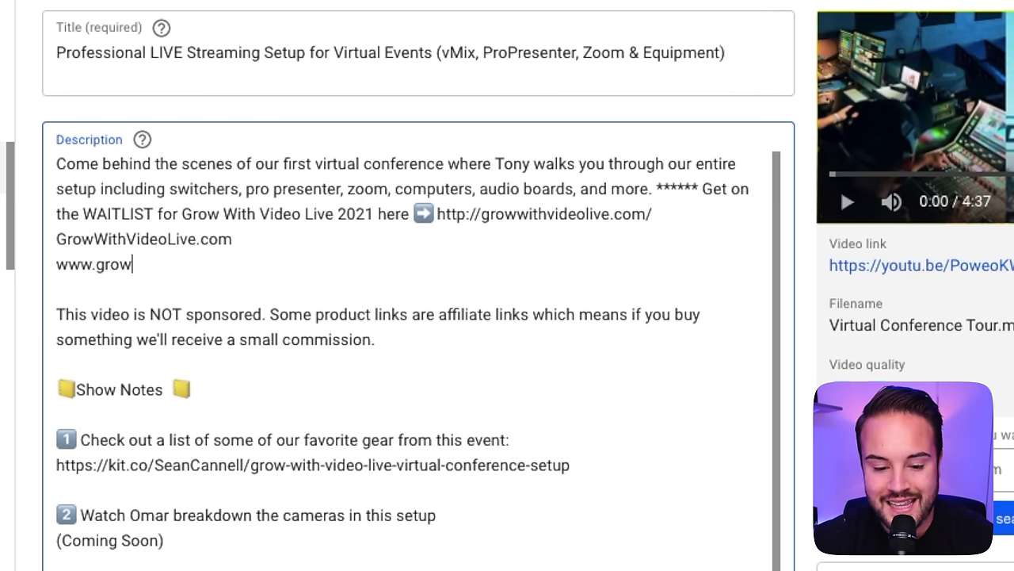
pyautogui.press('BackSpace')
pyautogui.press('BackSpace')
pyautogui.press('BackSpace')
pyautogui.press('BackSpace')
pyautogui.press('BackSpace')
pyautogui.press('BackSpace')
pyautogui.press('BackSpace')
pyautogui.press('BackSpace')
pyautogui.write('GrowWithVideoLive.com')
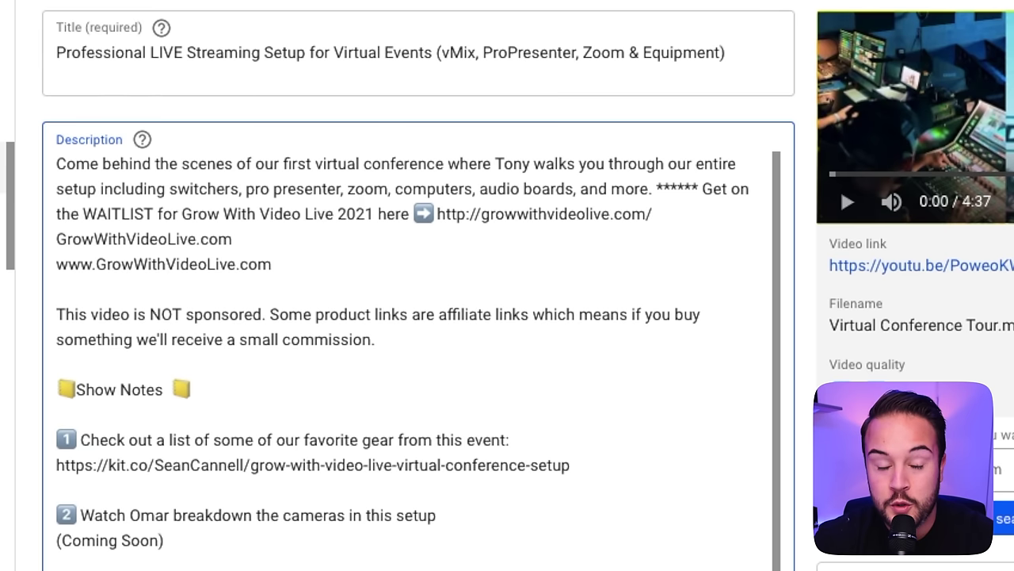
pyautogui.press('Return')
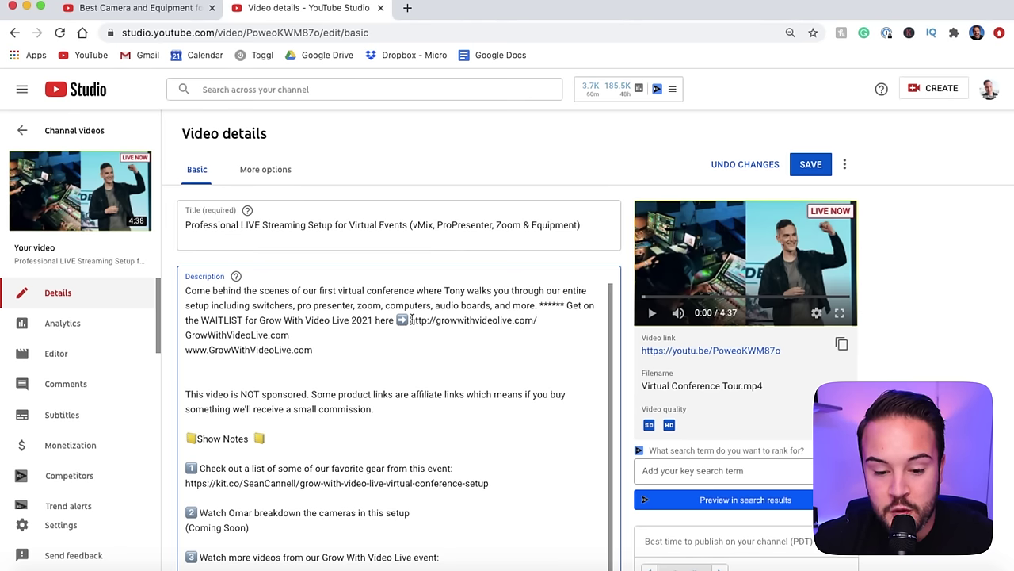
pyautogui.moveTo(438, 213); pyautogui.dragTo(464, 210)
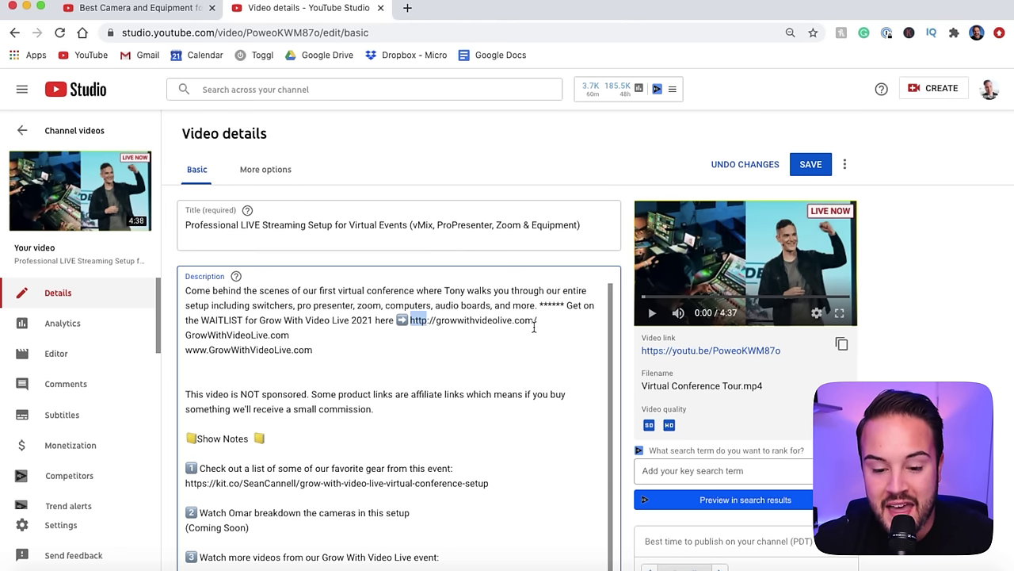
pyautogui.click(515, 343)
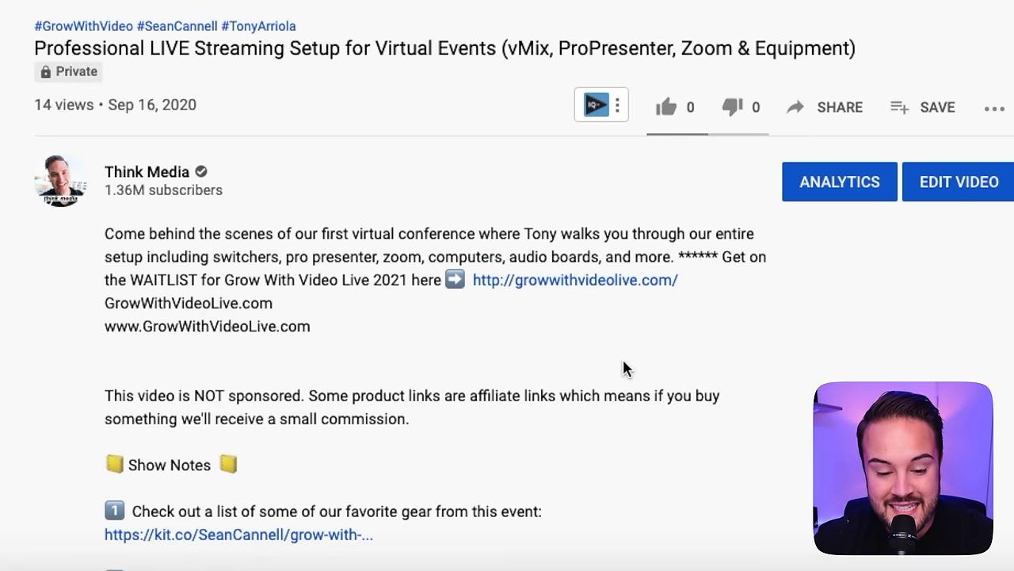
pyautogui.click(193, 317)
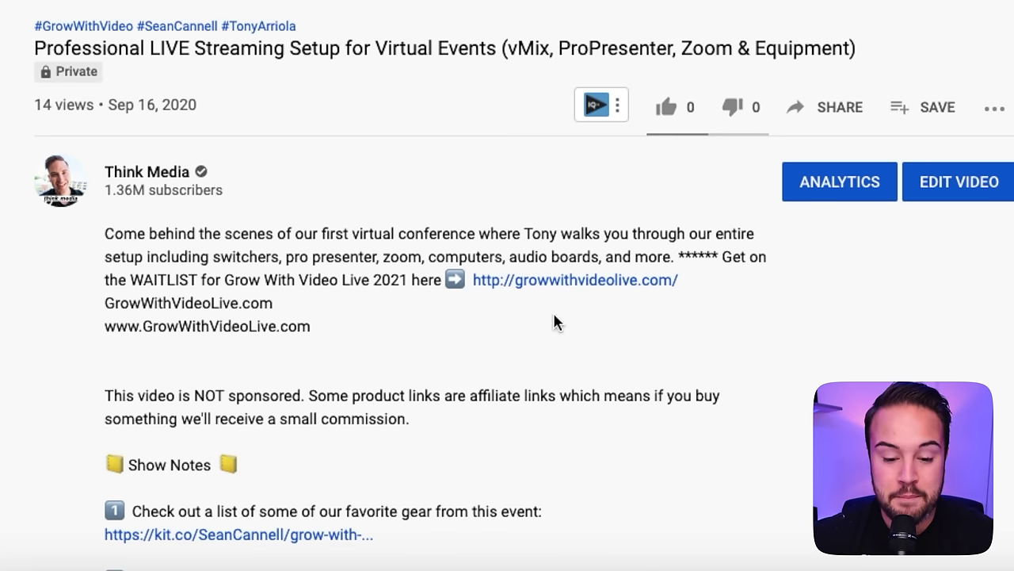
pyautogui.click(631, 284)
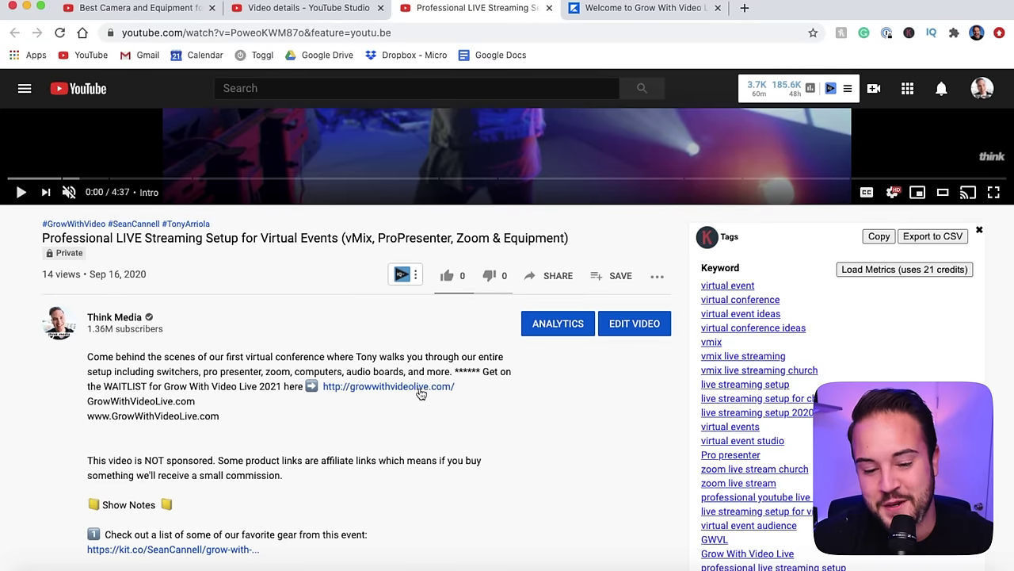
pyautogui.click(415, 388)
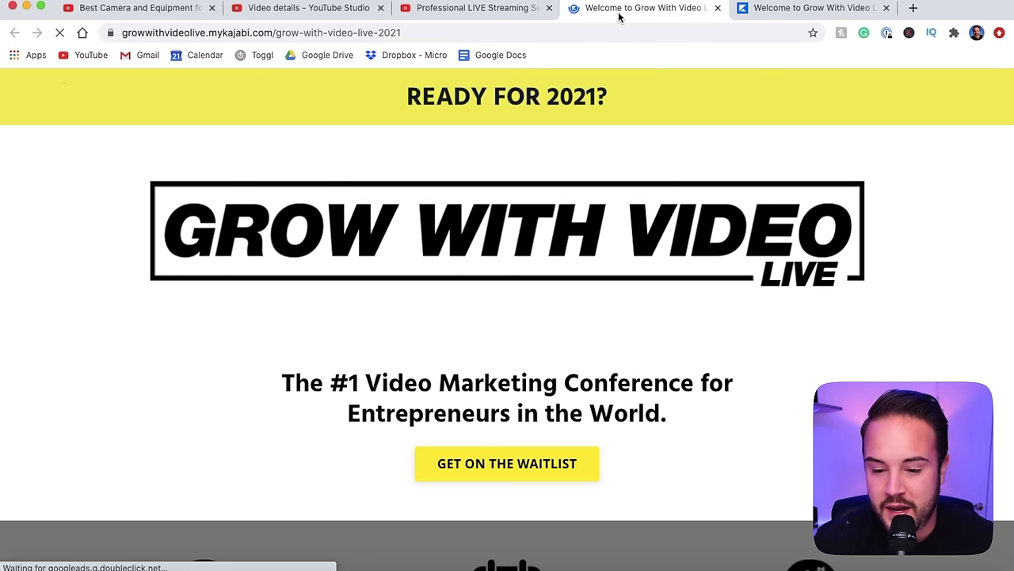
pyautogui.scroll(-2, 947, 340)
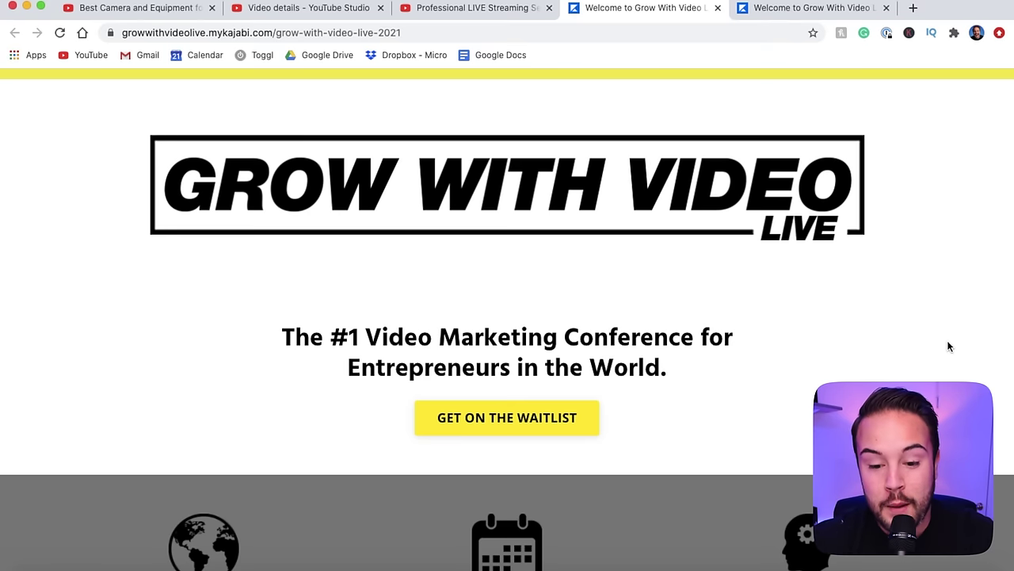
pyautogui.scroll(2, 947, 340)
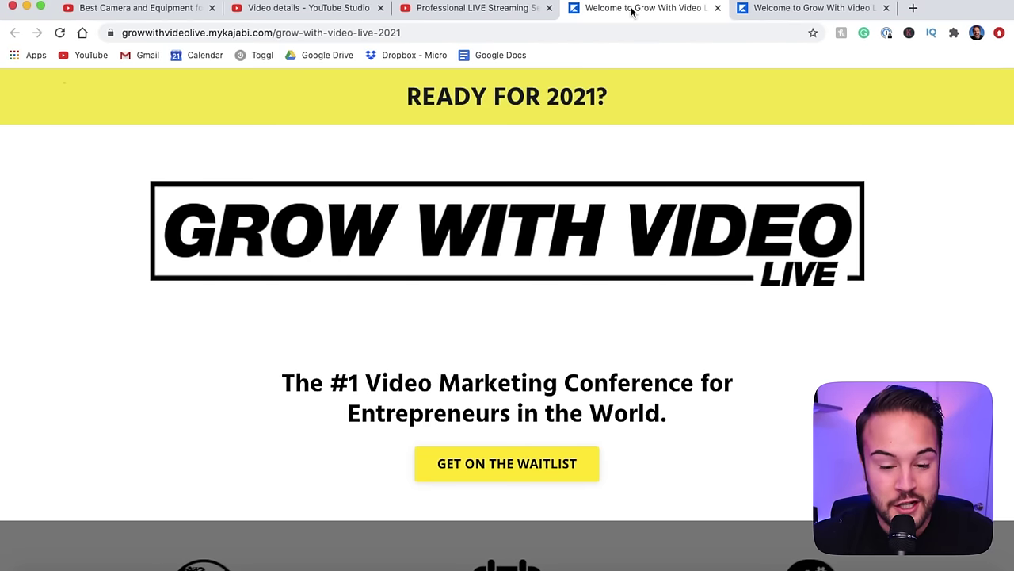